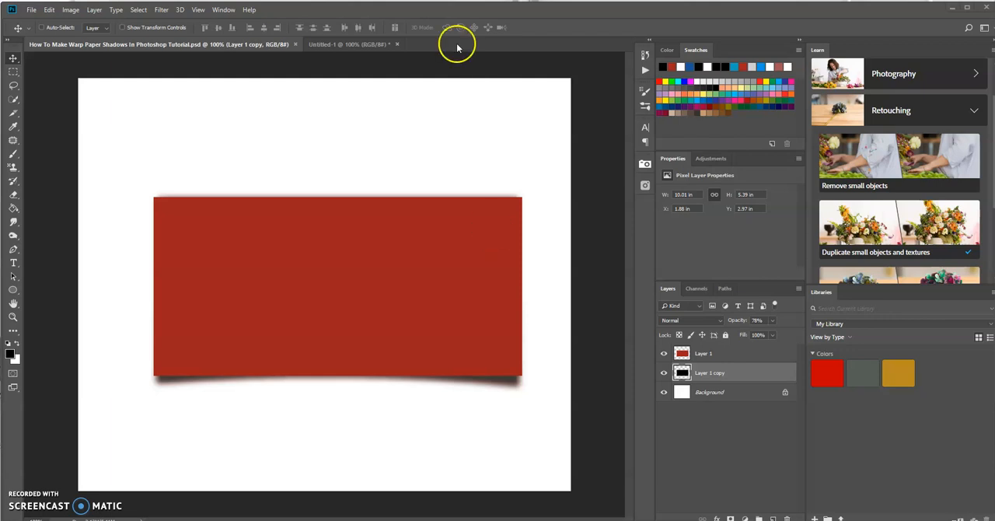
Step: In the Untitled-1 document, add a new layer and draw a rectangular marquee about 9.8 by 4.3 in across the canvas's middle
click(365, 45)
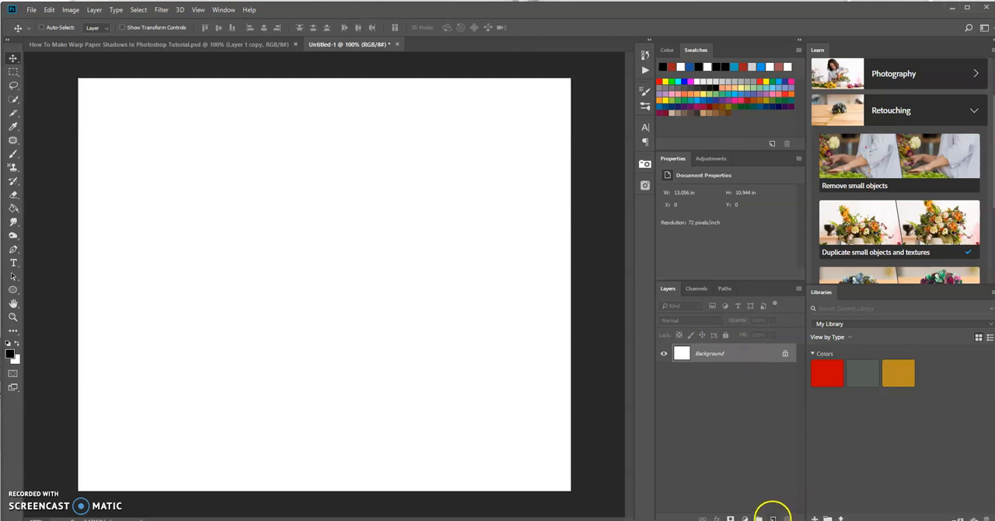
click(773, 515)
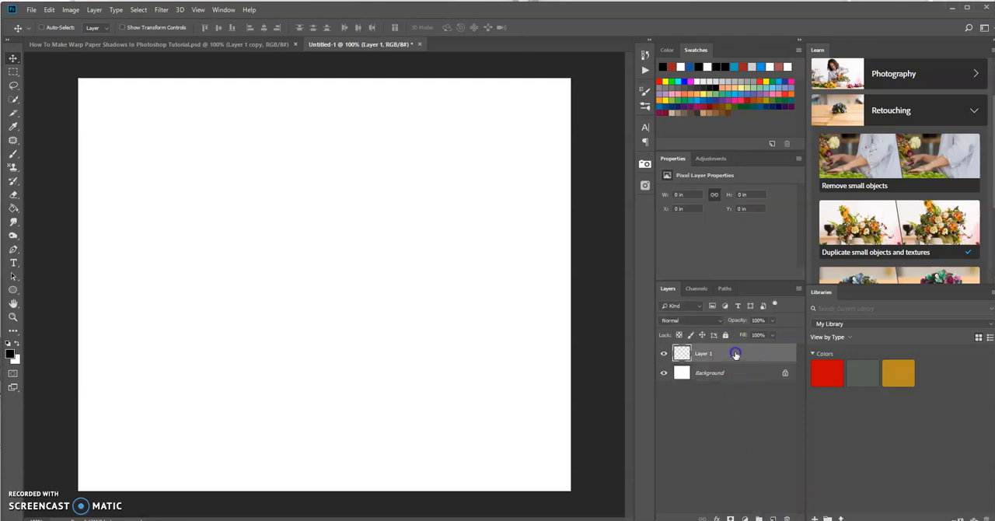
click(12, 72)
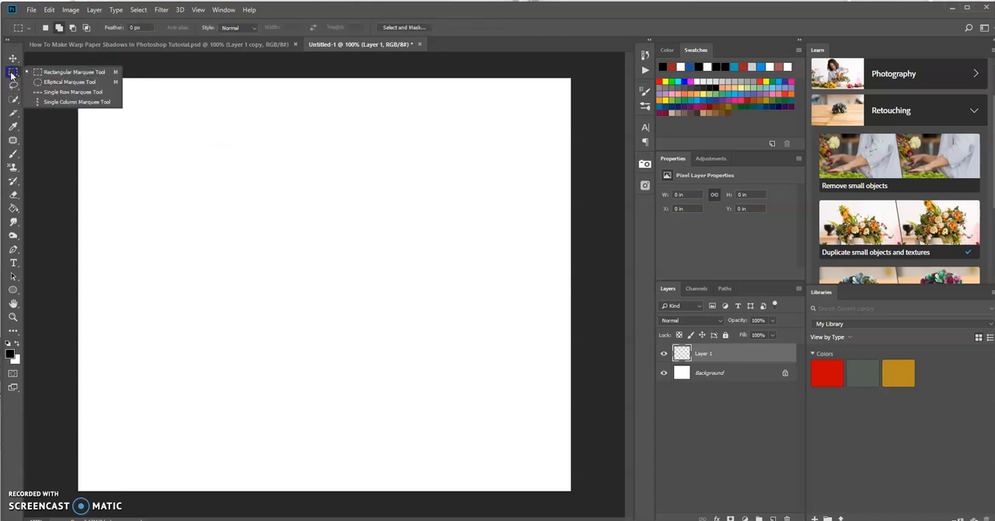
click(68, 72)
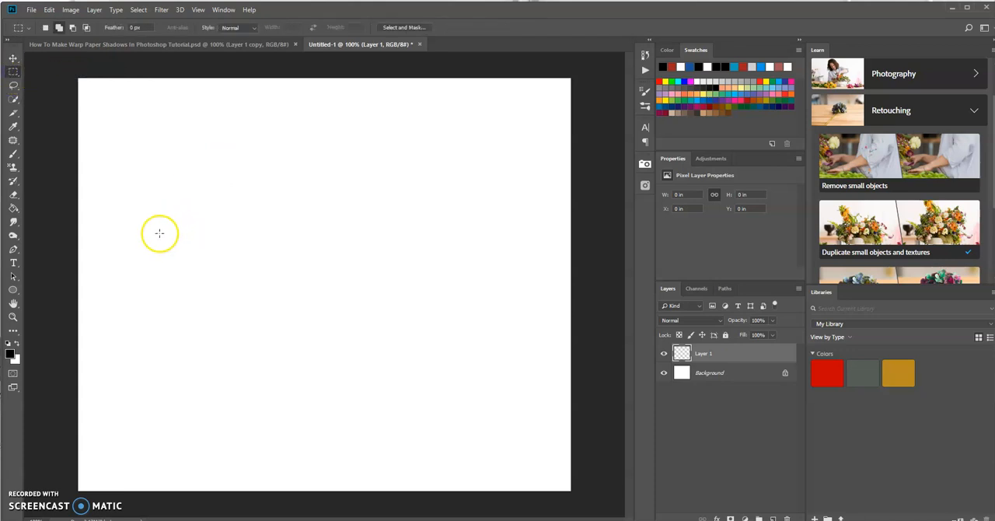
drag(154, 225, 525, 389)
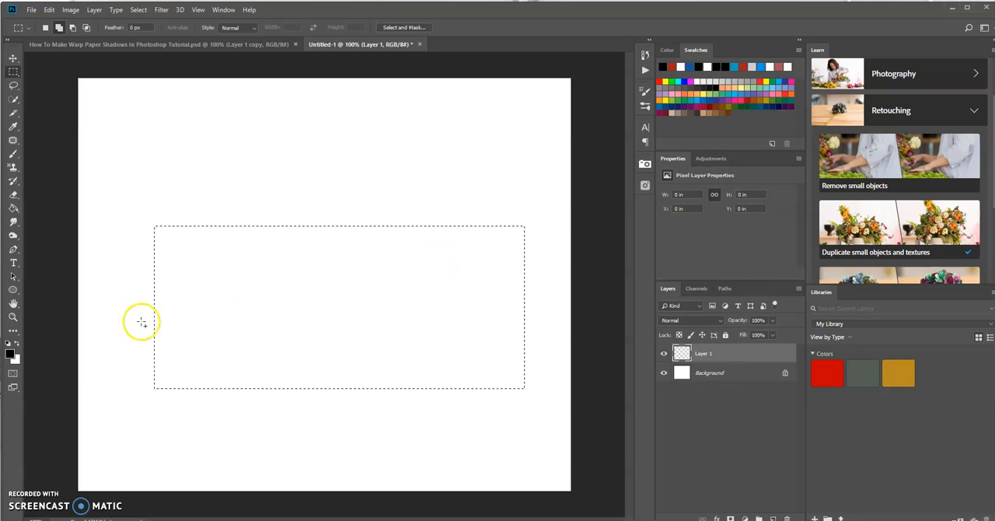
Step: Set the foreground color to red #a4211e and fill the rectangular selection with it
click(10, 355)
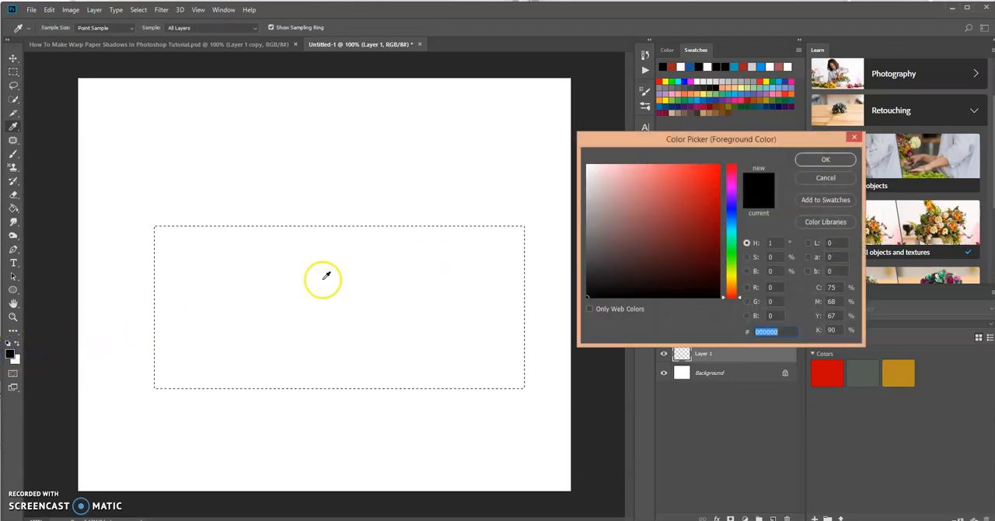
click(250, 49)
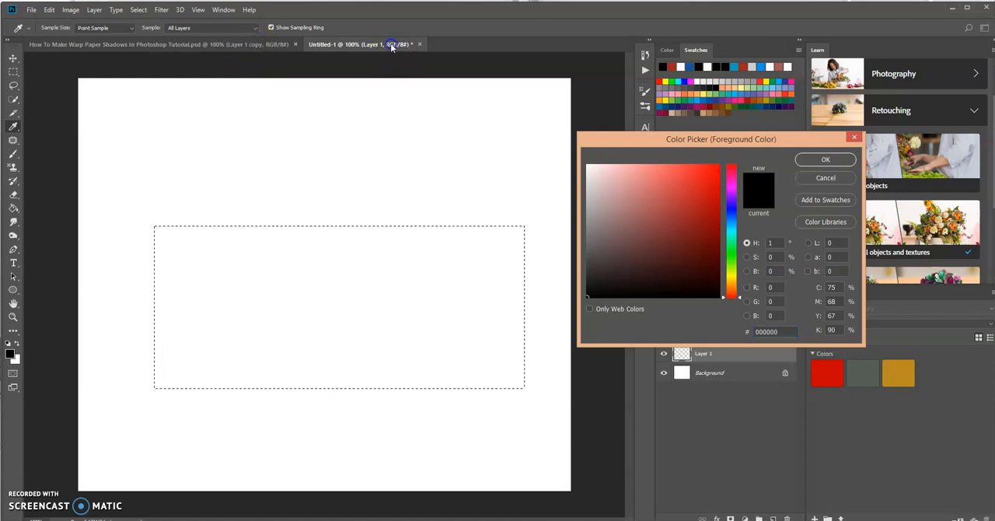
click(692, 215)
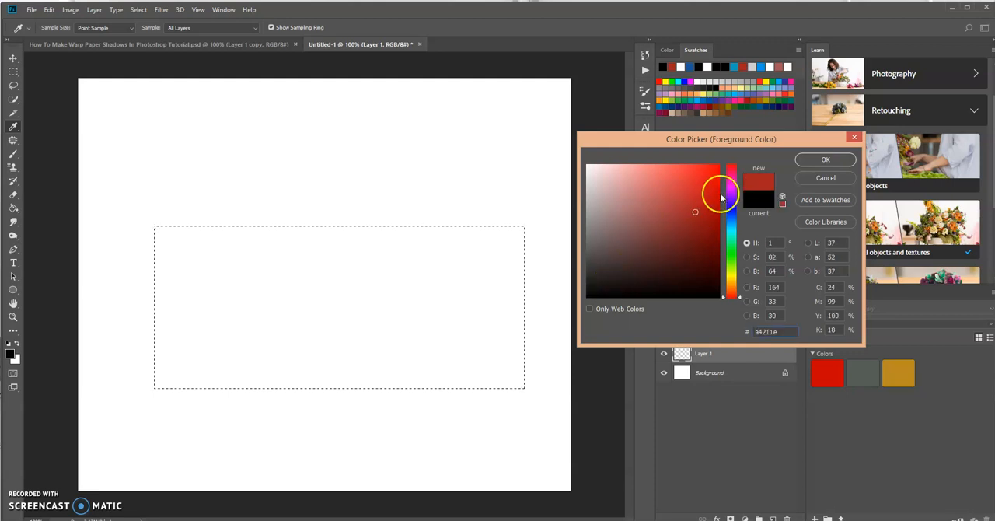
click(825, 159)
key(m)
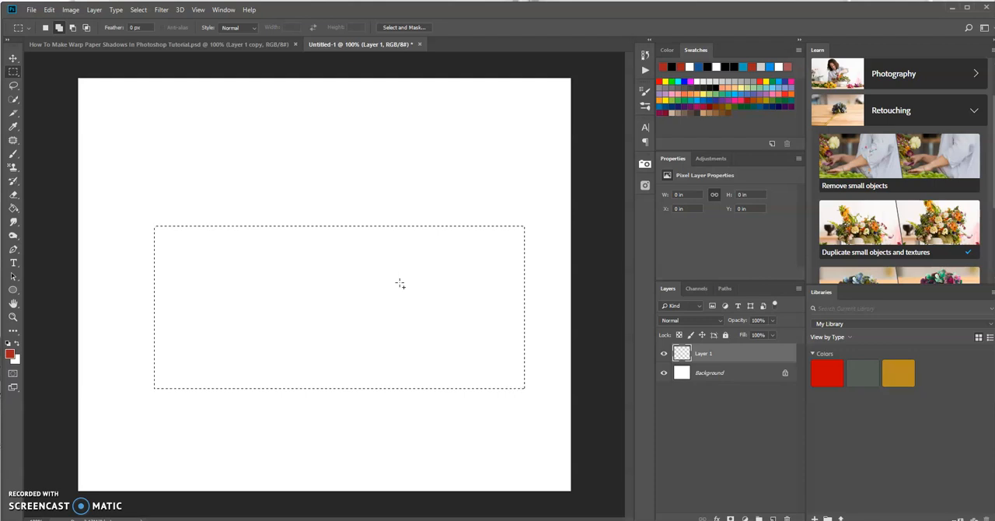
key(alt+BackSpace)
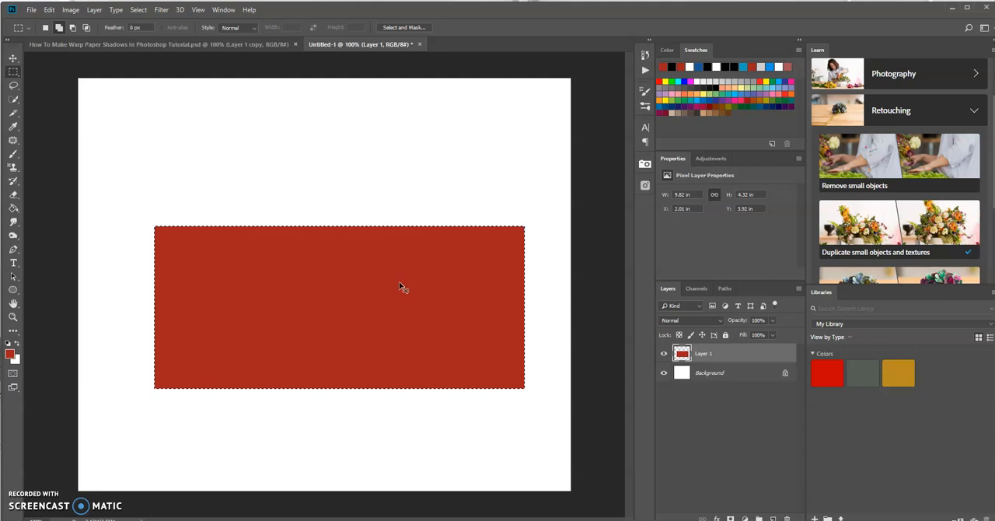
Step: Deselect the red rectangle and duplicate its layer, Layer 1
click(736, 357)
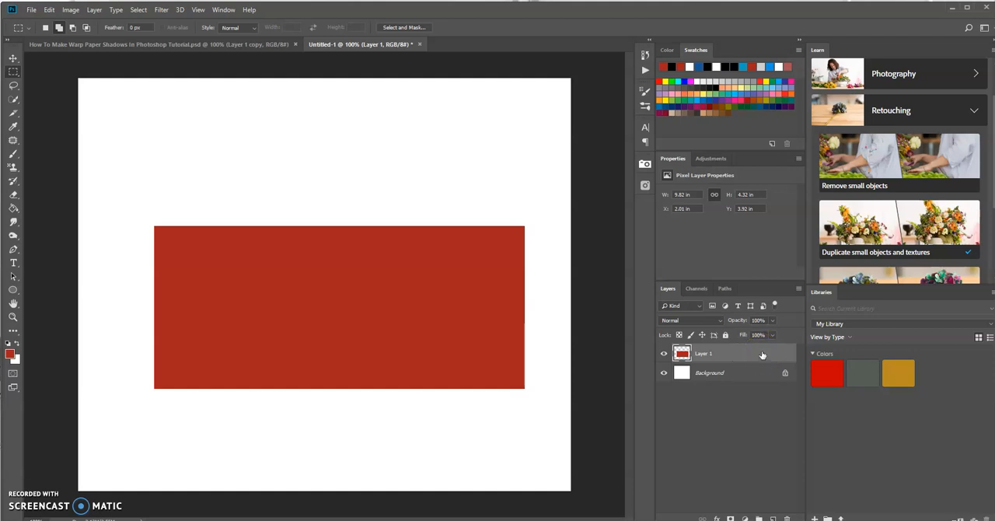
drag(762, 353, 775, 518)
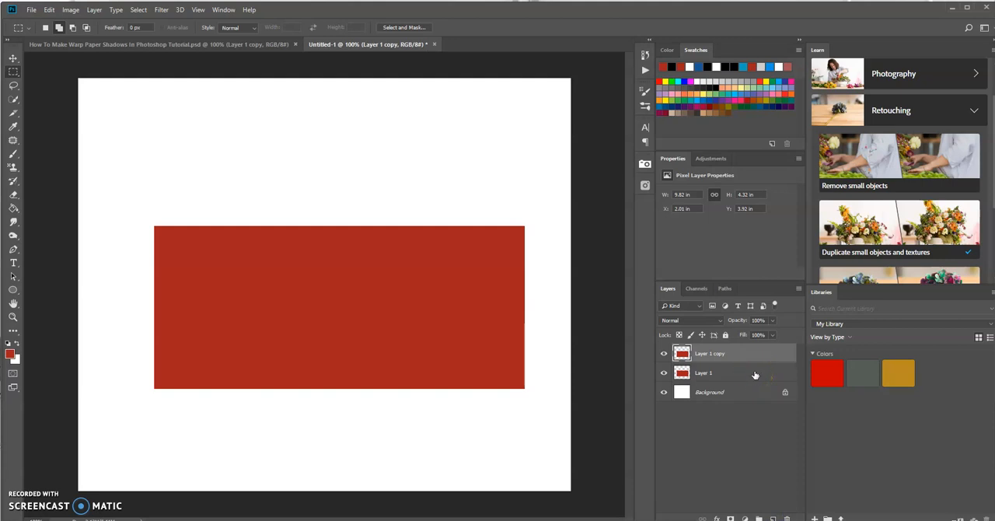
right_click(740, 354)
click(560, 312)
Step: Warp the duplicated rectangle by pulling both lower corners slightly down and outward, making it about 10 by 4.7 in with an arched lower edge
key(ctrl+t)
click(380, 325)
click(420, 224)
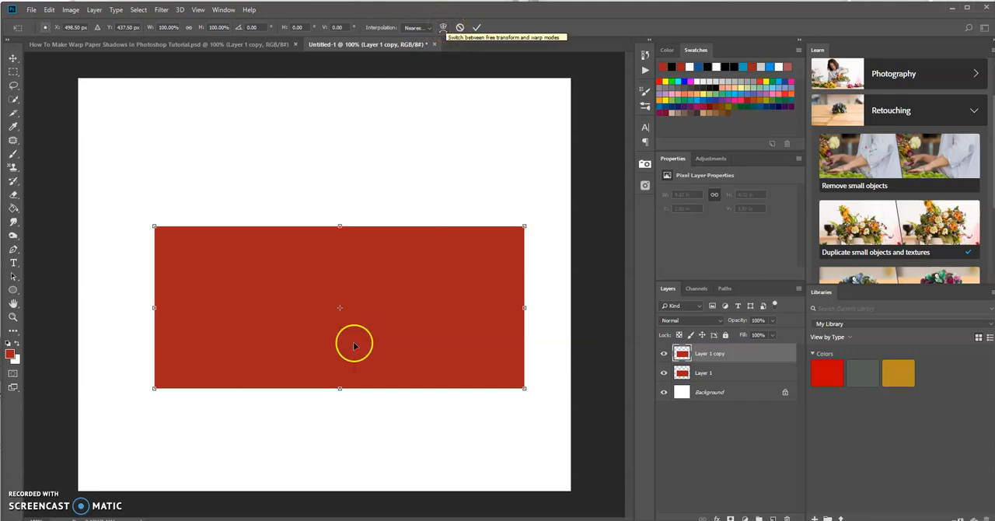
click(370, 308)
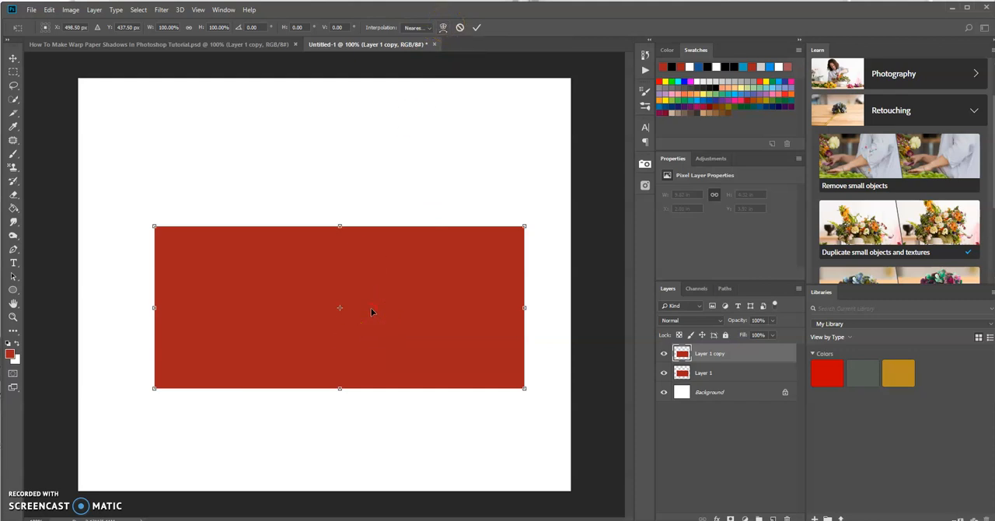
right_click(371, 308)
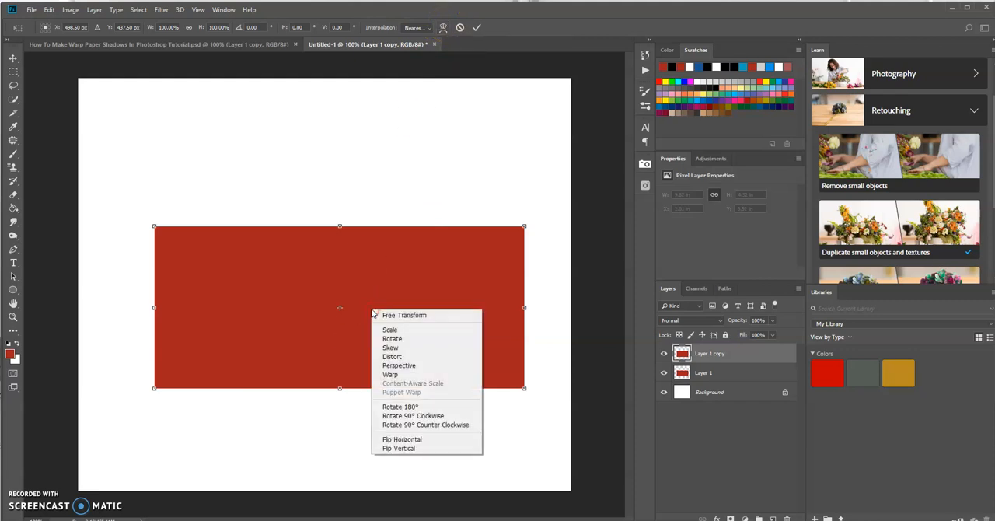
click(397, 374)
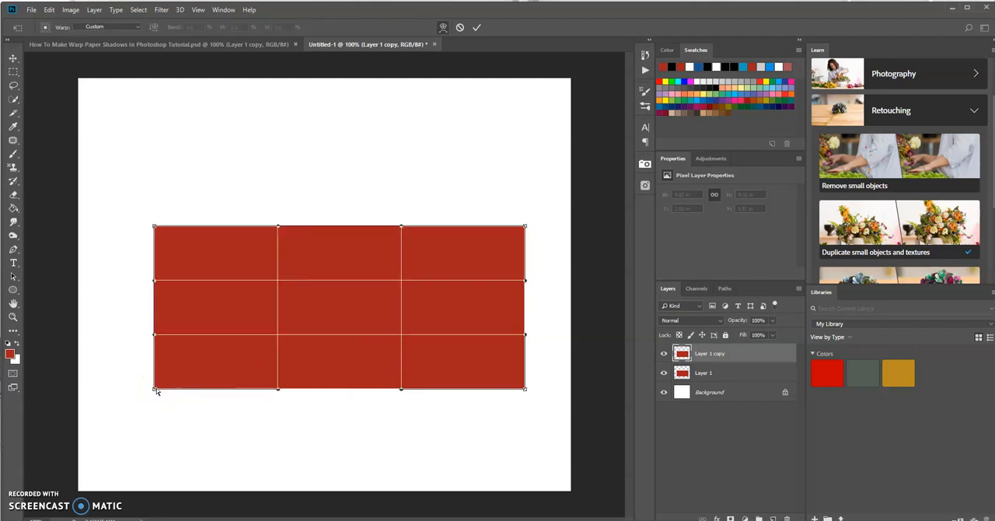
drag(153, 391, 151, 401)
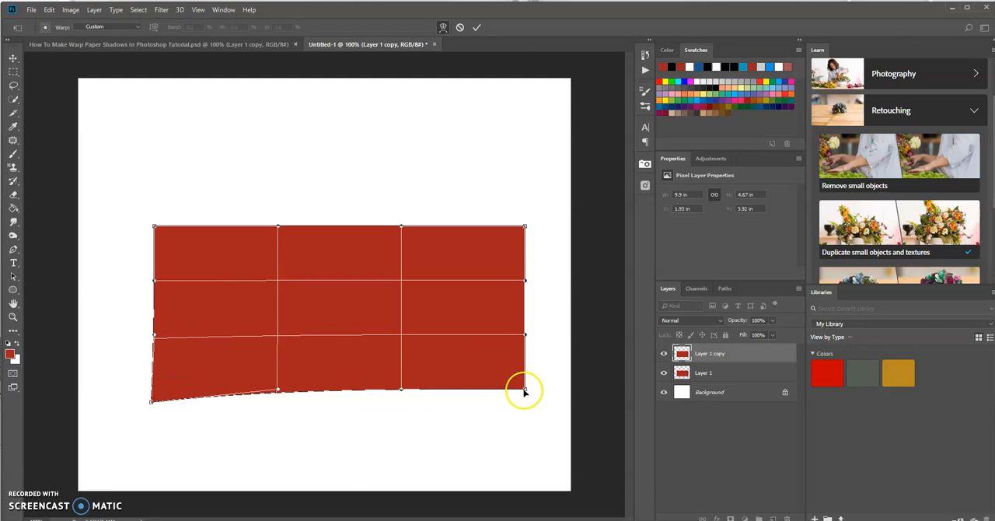
drag(525, 390, 527, 403)
click(480, 332)
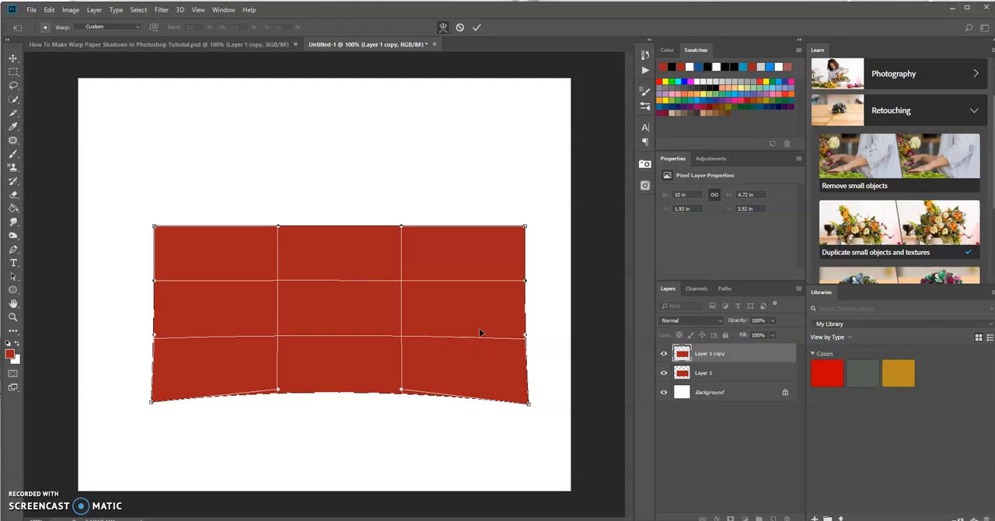
key(Return)
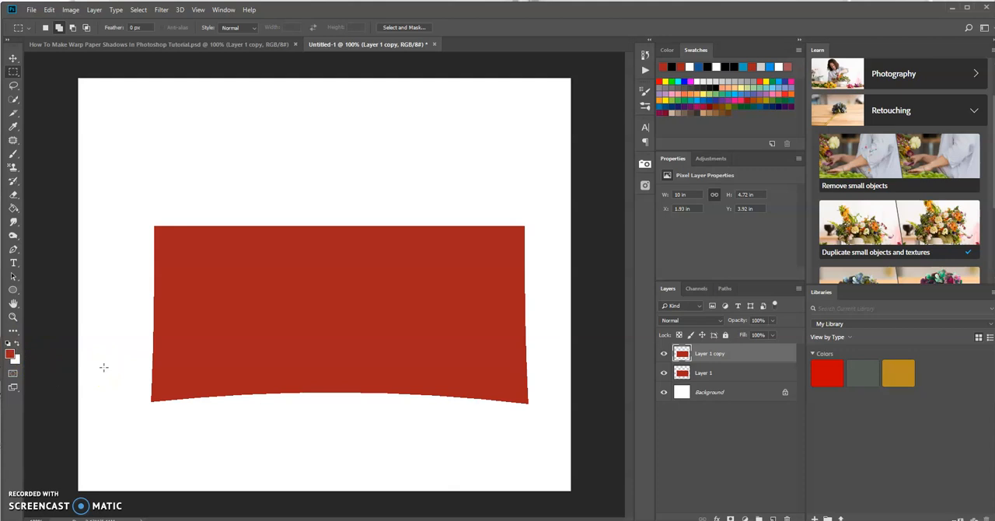
Step: Fill the warped copy with the default black foreground color and place its layer beneath Layer 1
key(d)
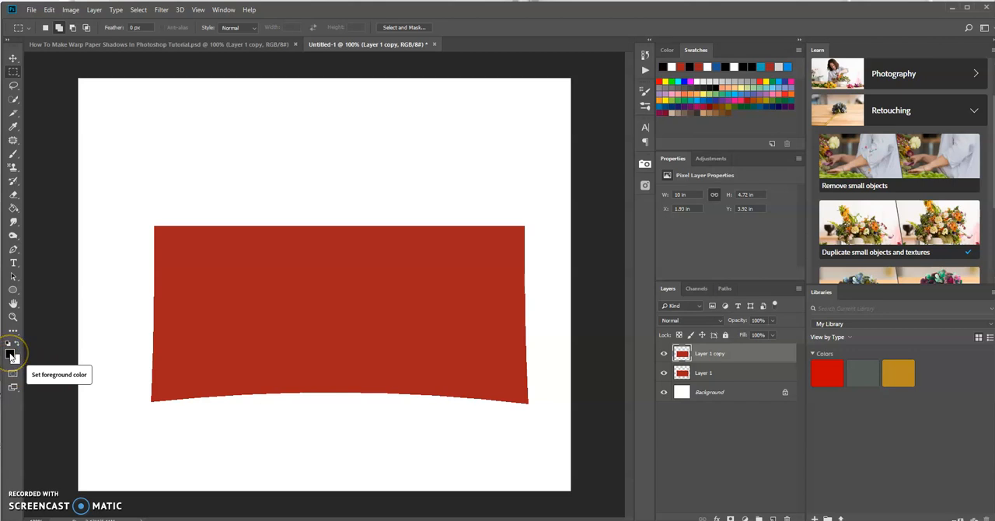
ctrl+click(681, 353)
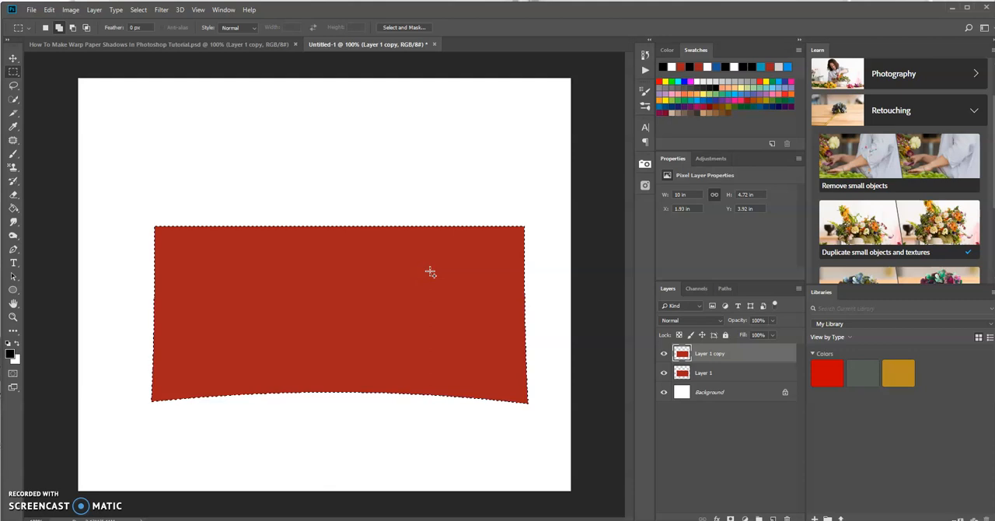
key(alt+BackSpace)
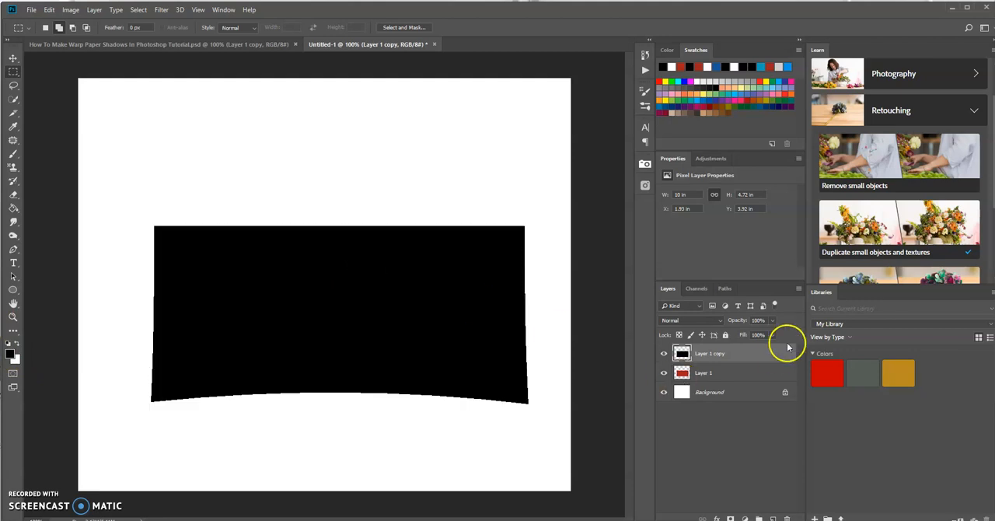
click(748, 353)
drag(748, 354, 749, 381)
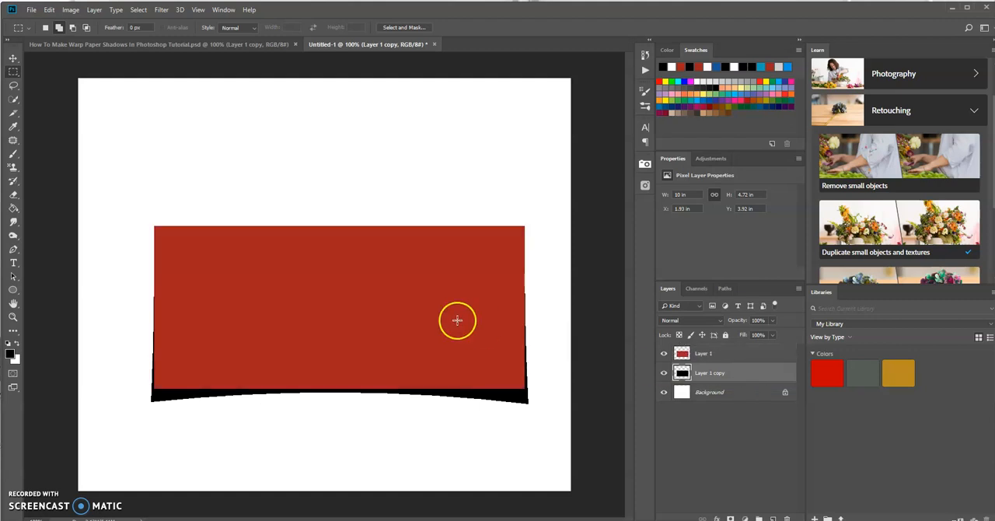
Step: Transform the black shape to about 96.7% width and 93.5% height, shifting it about 4 px down so its corners show below the red rectangle
right_click(712, 376)
key(ctrl+t)
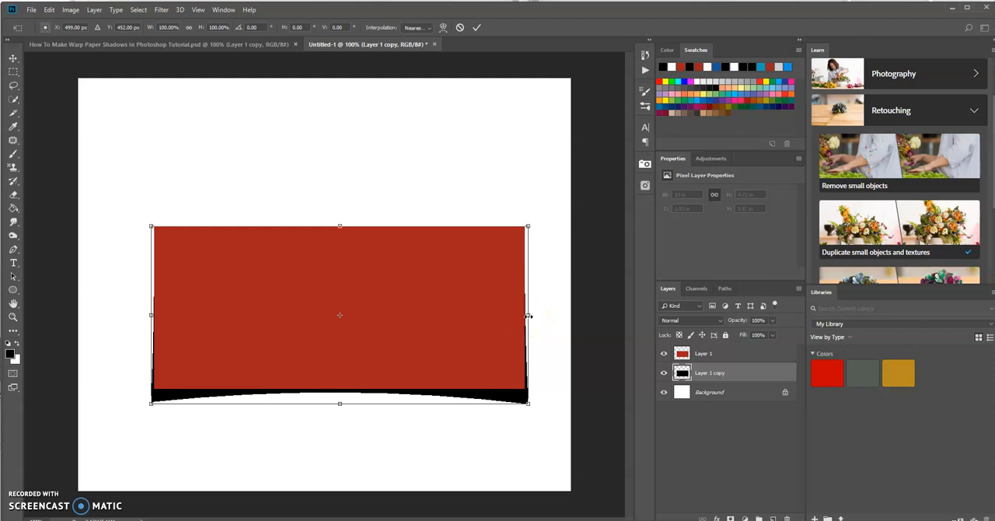
click(529, 315)
drag(529, 316, 521, 315)
click(395, 293)
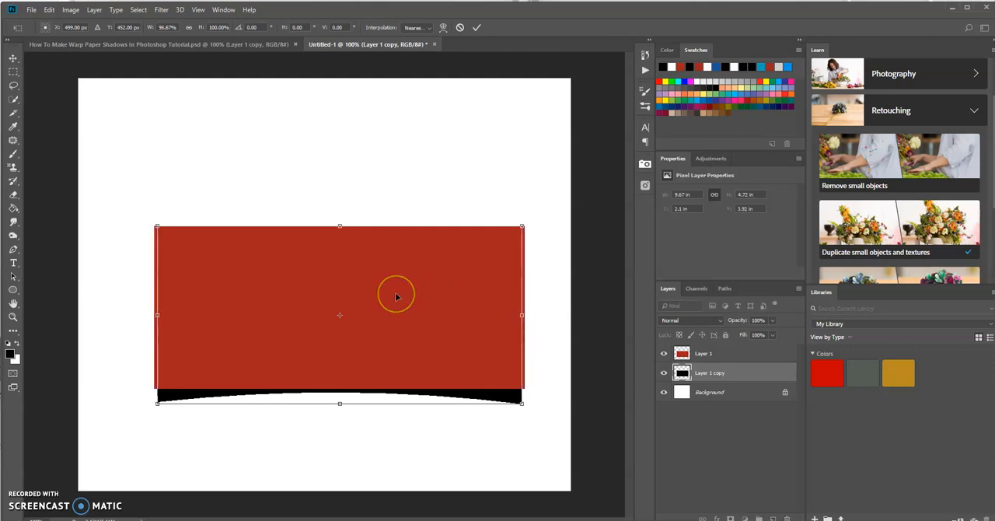
key(Down)
key(Down)
key(Down)
key(Down)
key(Down)
key(Down)
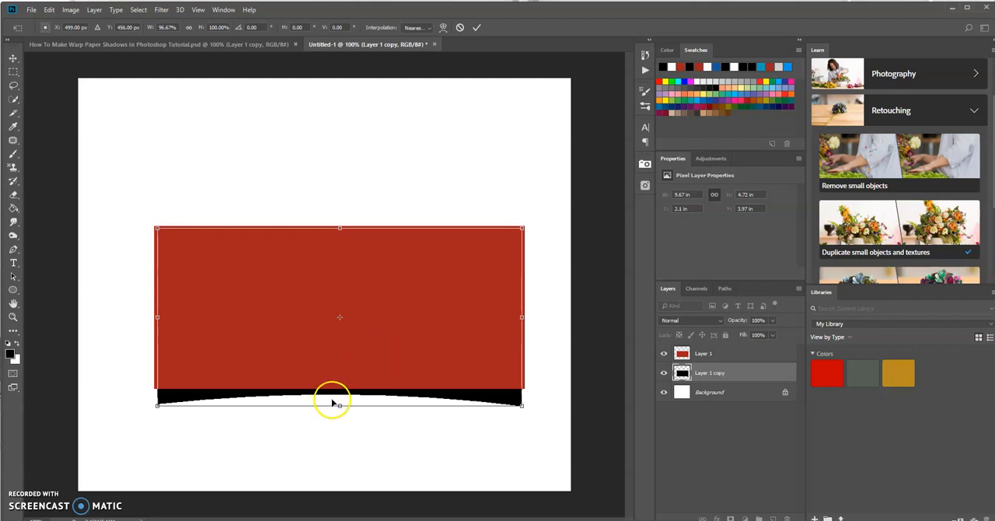
drag(340, 405, 339, 400)
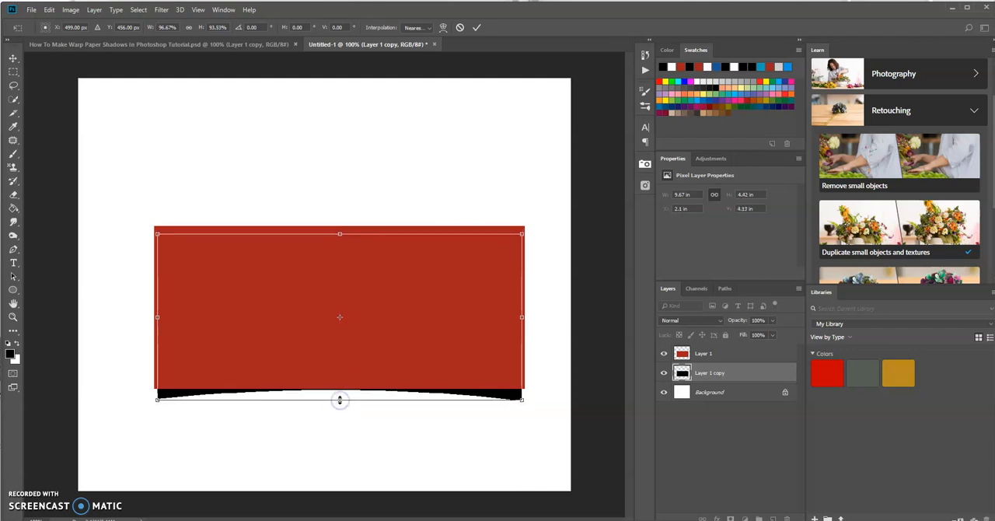
key(Return)
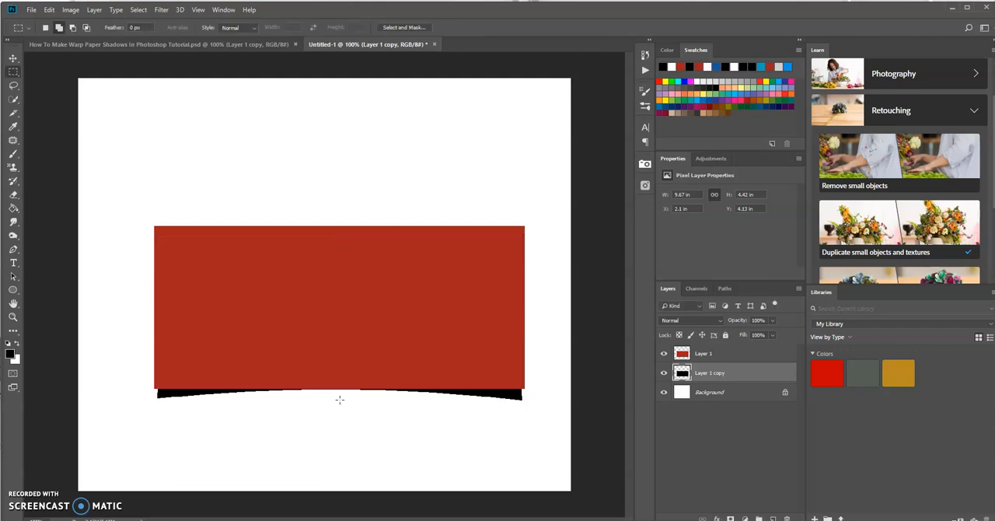
Step: Apply a Gaussian Blur with a 6.0-pixel radius to the black Layer 1 copy
click(736, 372)
click(162, 10)
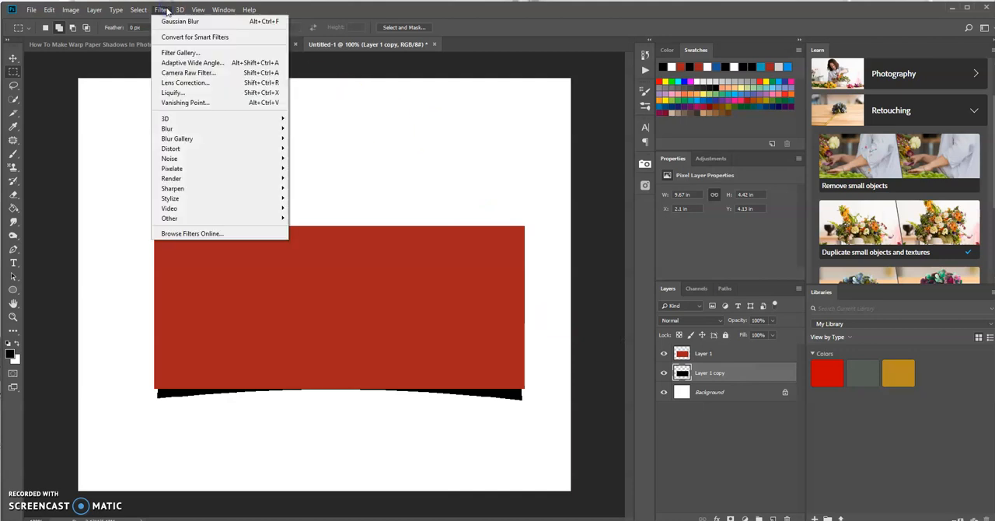
mouse_move(186, 128)
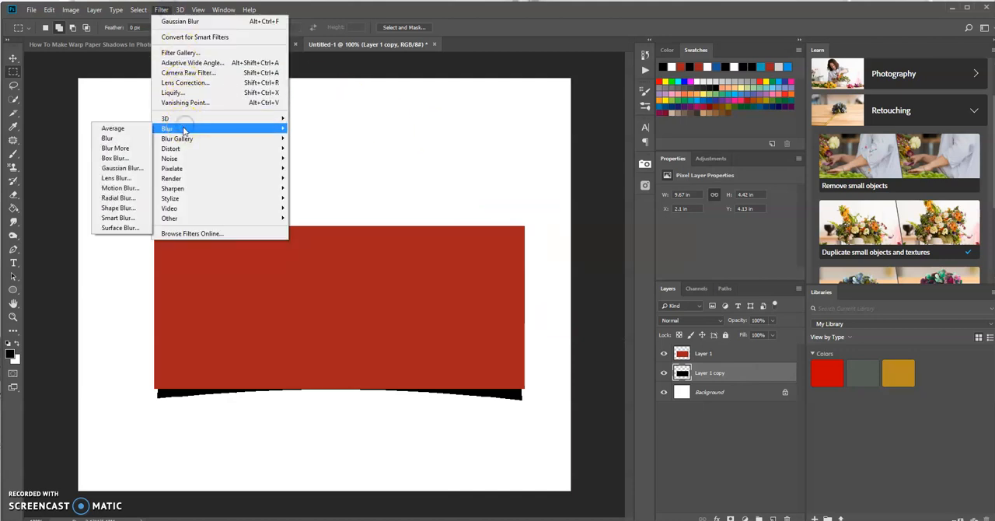
click(143, 171)
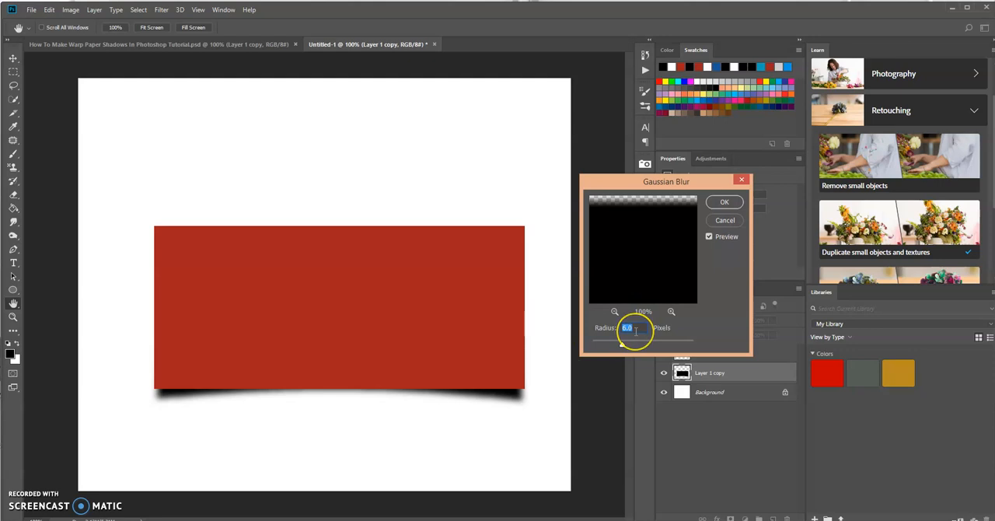
click(725, 202)
key(m)
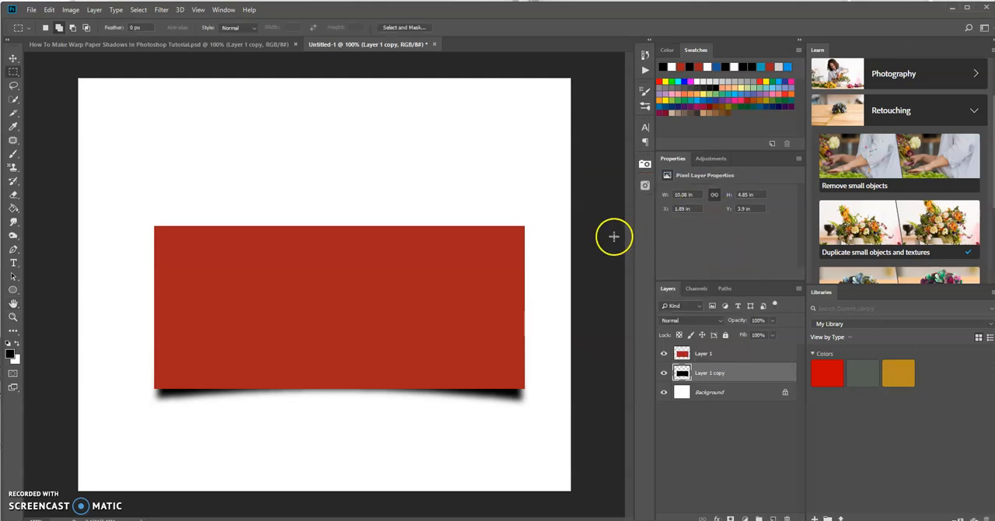
Step: Lower the blurred shadow layer's opacity to 82%
click(747, 372)
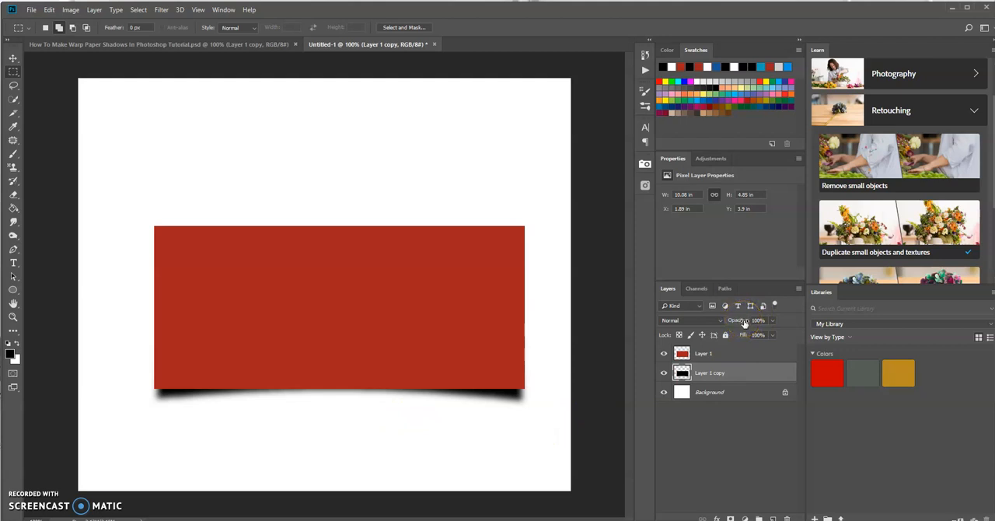
drag(744, 320, 735, 322)
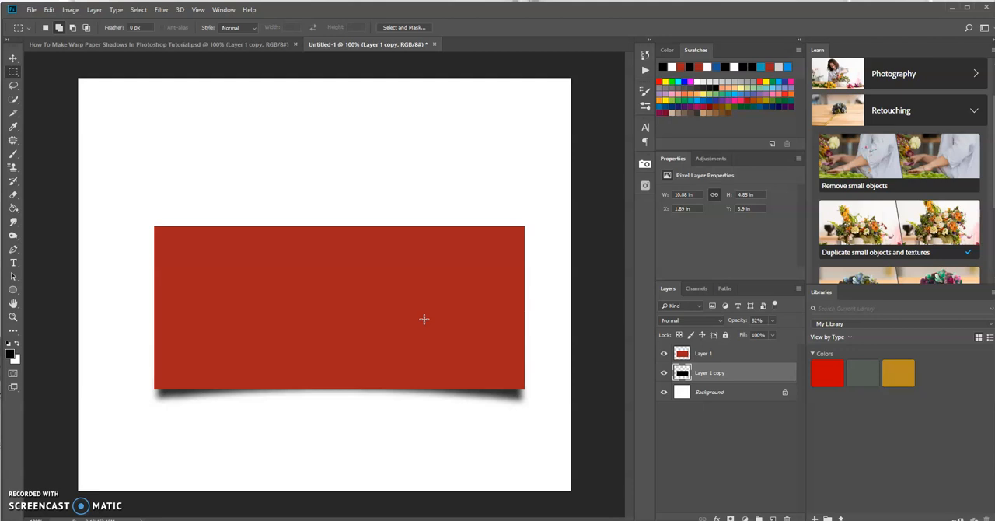
click(388, 317)
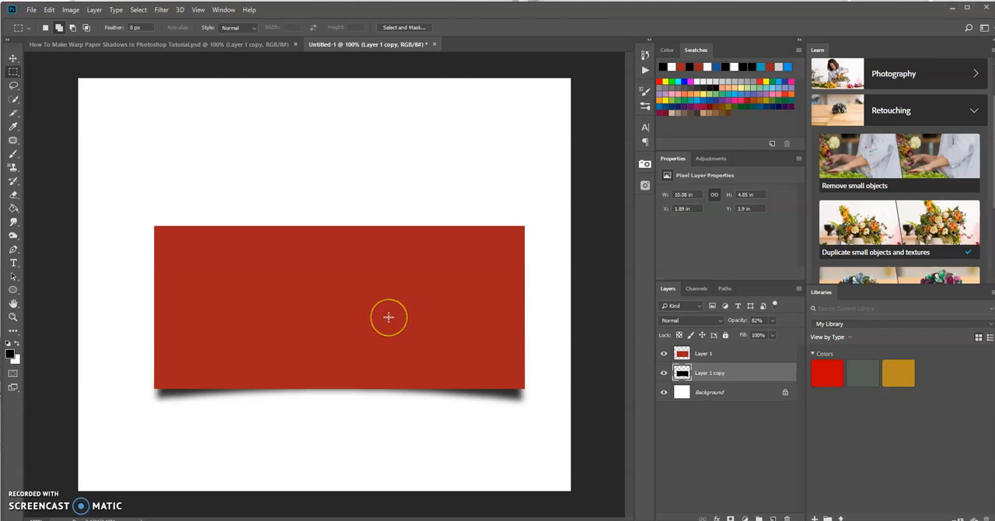